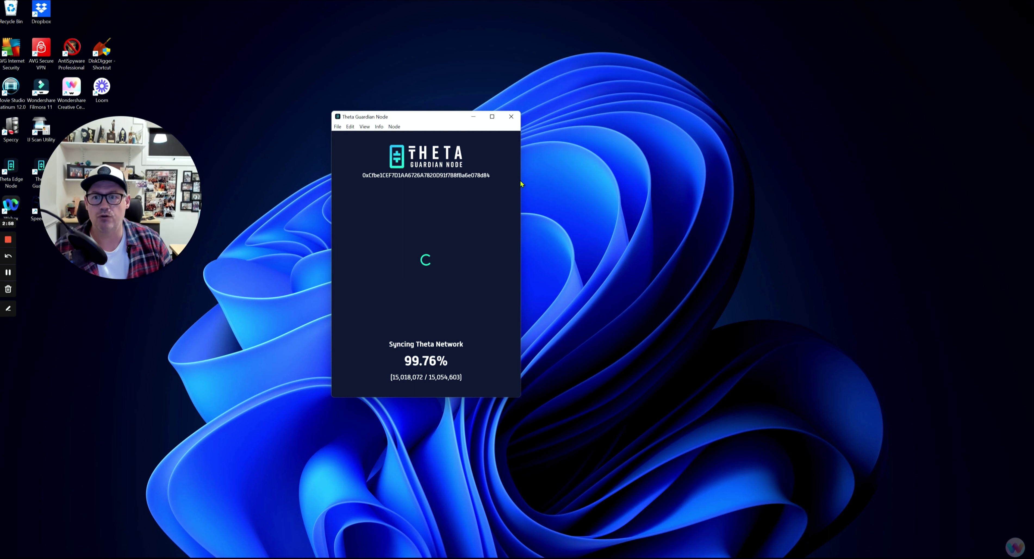
# - Check for a newer version of the node software from the Node menu
pyautogui.click(394, 127)
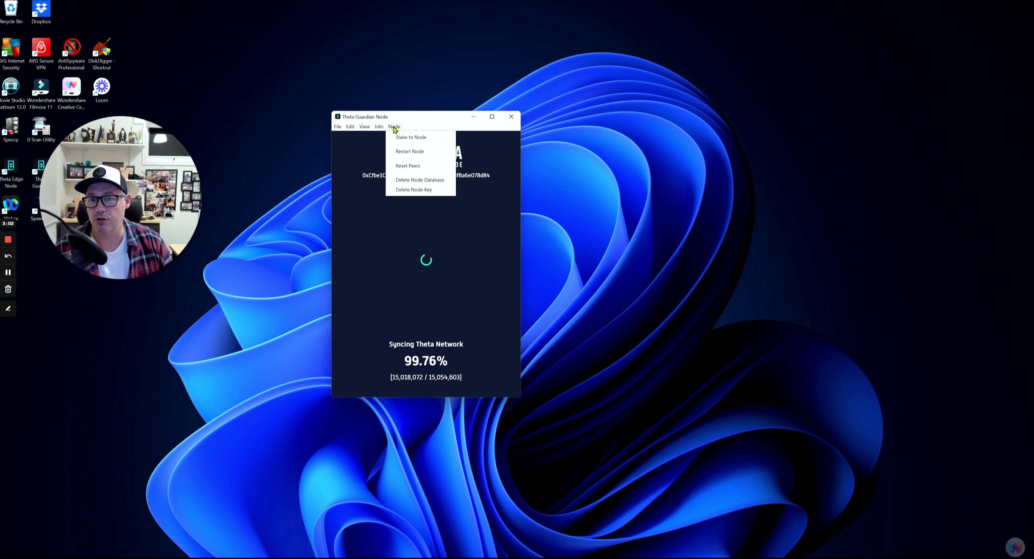
pyautogui.moveTo(380, 128)
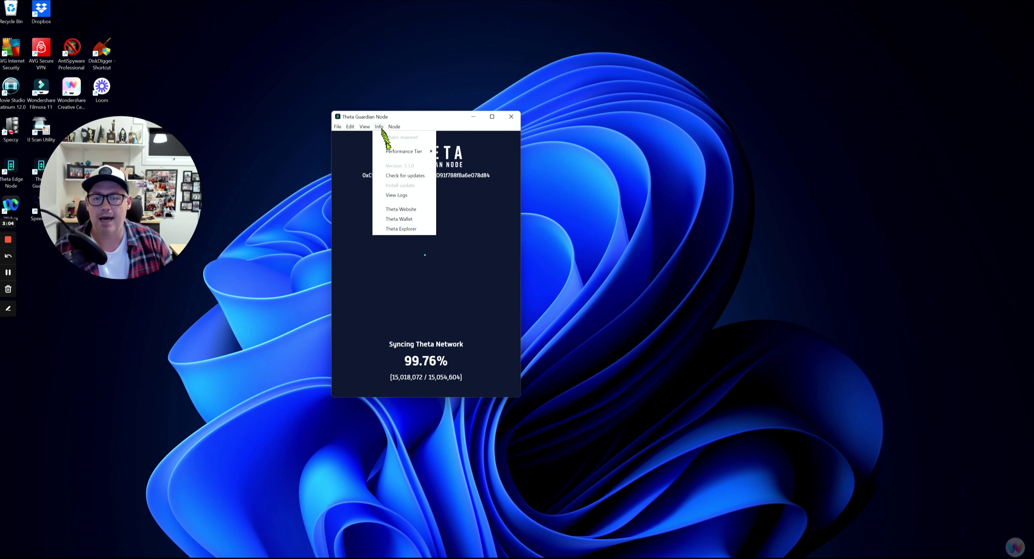
pyautogui.click(392, 177)
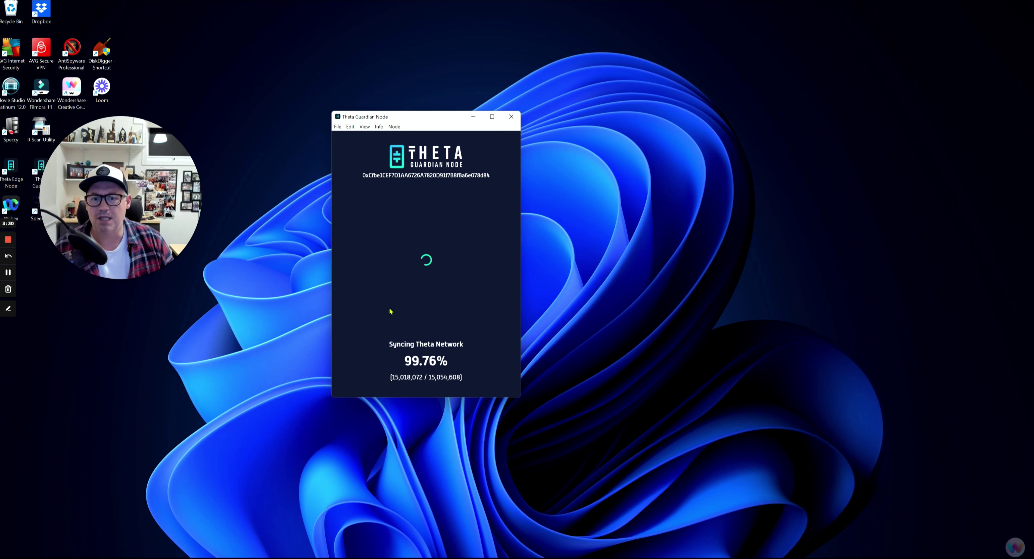
# - Switch the performance tier to Platinum and confirm the node restart
pyautogui.click(379, 127)
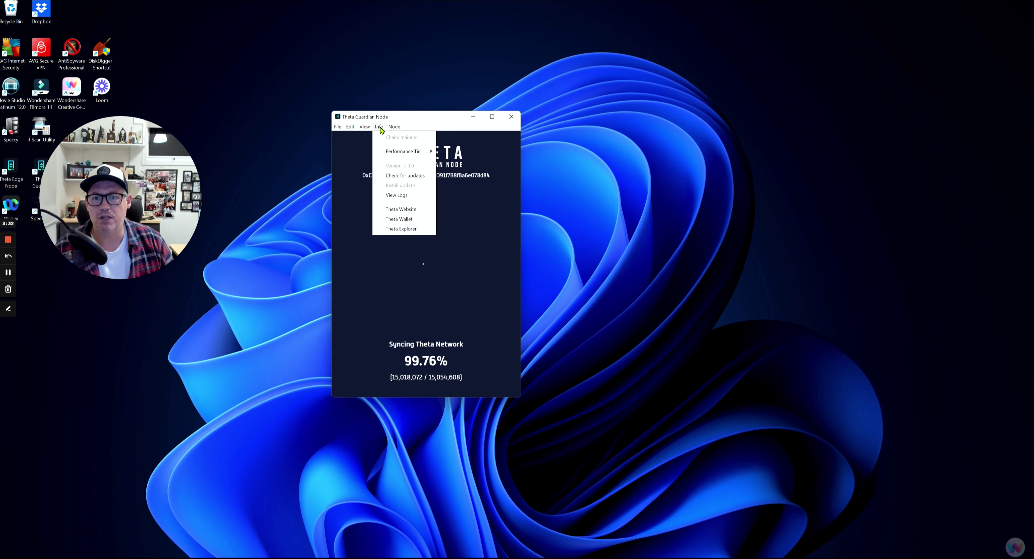
pyautogui.moveTo(393, 153)
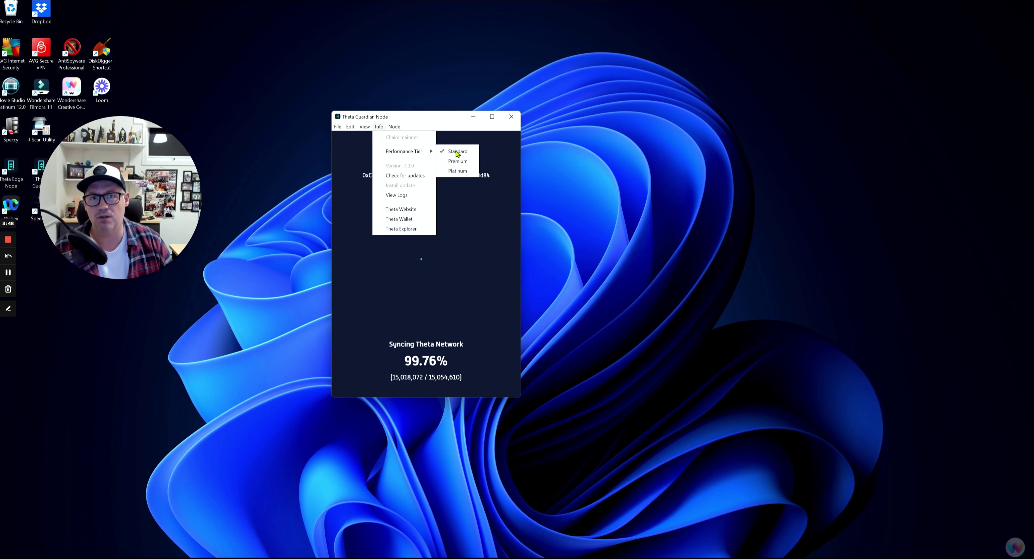
pyautogui.click(452, 172)
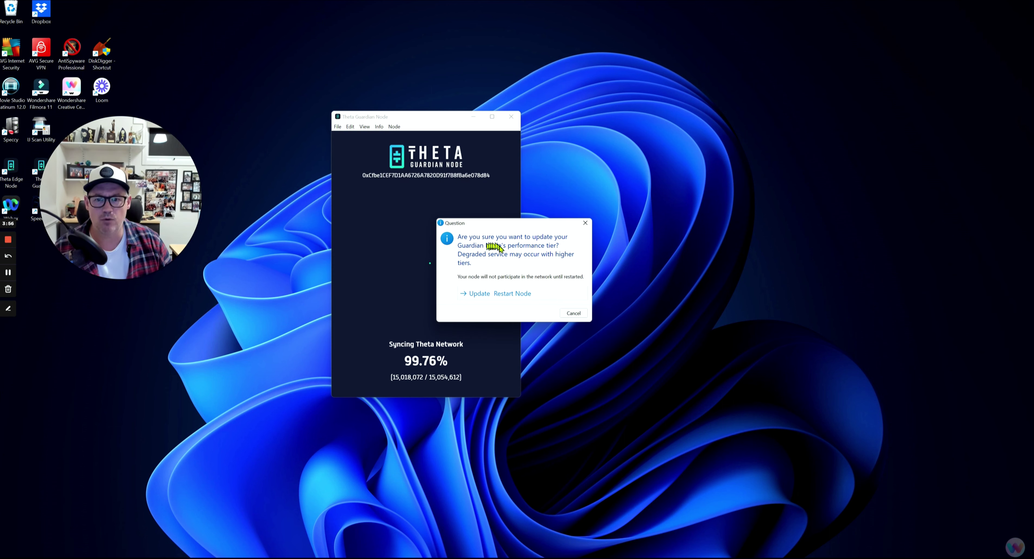
pyautogui.click(499, 295)
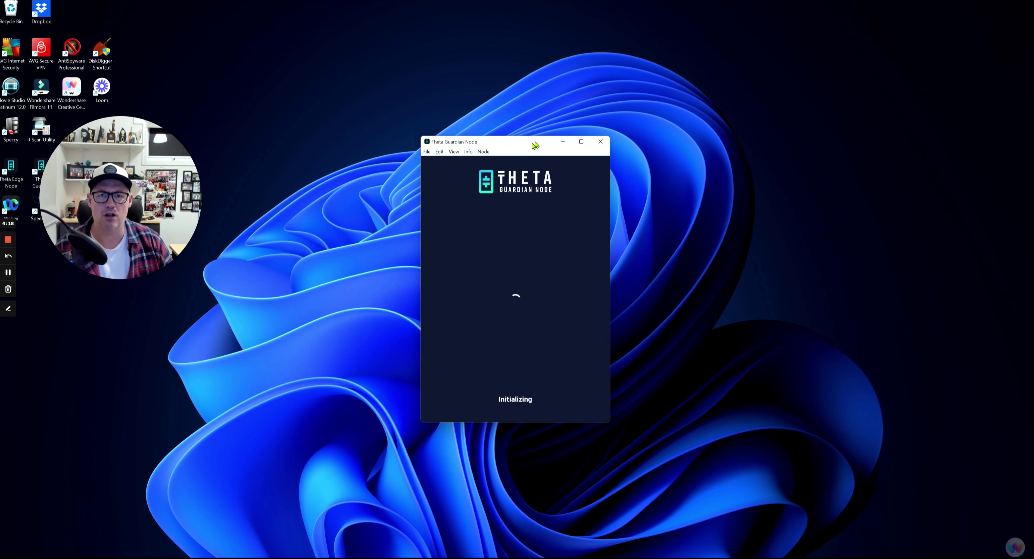
# - Move the node window up-left and verify Platinum is checked under Performance Tier
pyautogui.moveTo(527, 147); pyautogui.dragTo(412, 114)
pyautogui.click(353, 121)
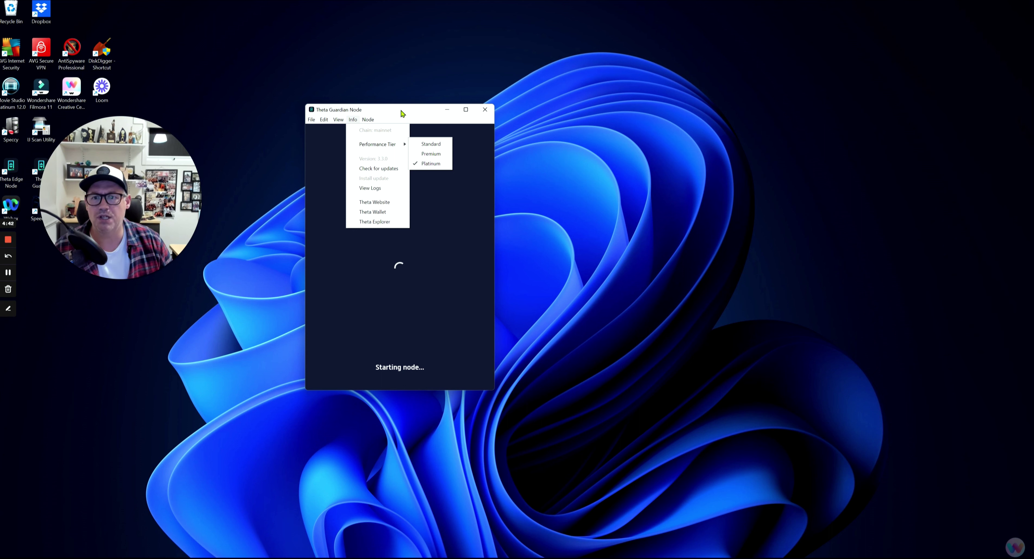
pyautogui.click(404, 112)
# - Show the Node menu listing Delete Node Database
pyautogui.click(372, 119)
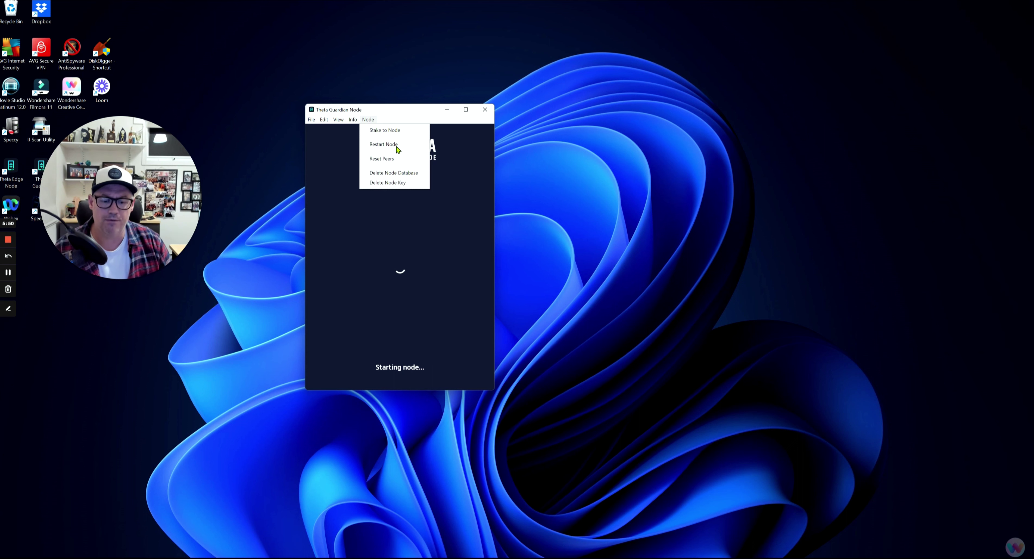
# - Close the Node menu and open File Explorer on the Windows (C:) drive
pyautogui.click(416, 111)
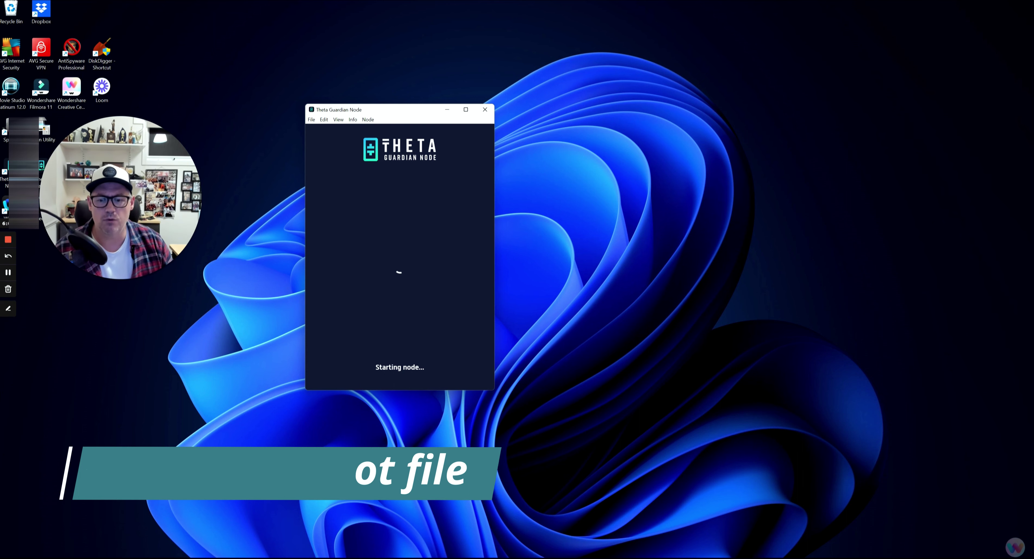
pyautogui.press('super+e')
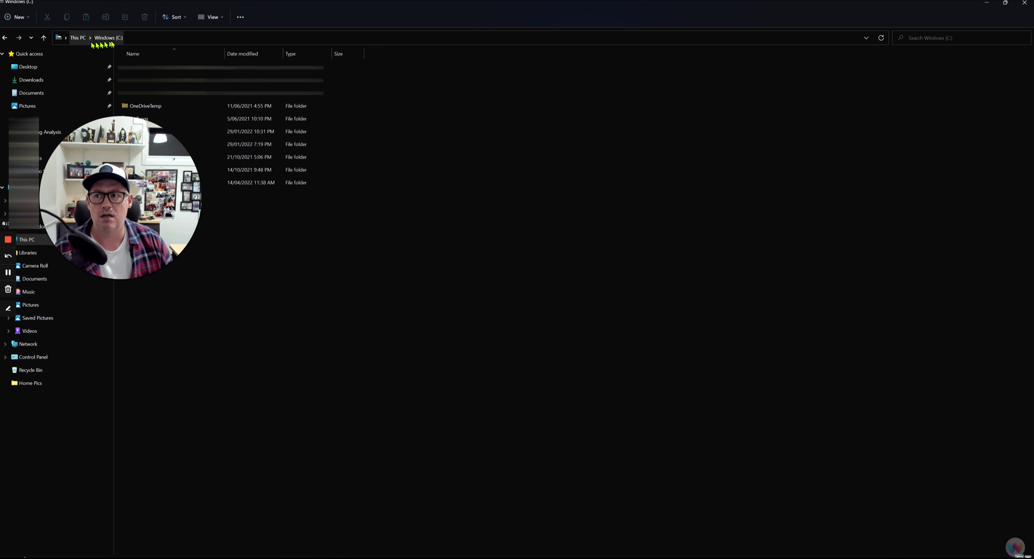
# - Open Users, then the user's home folder, select AppData and open the layout options
pyautogui.moveTo(130, 128); pyautogui.dragTo(101, 185)
pyautogui.doubleClick(135, 169)
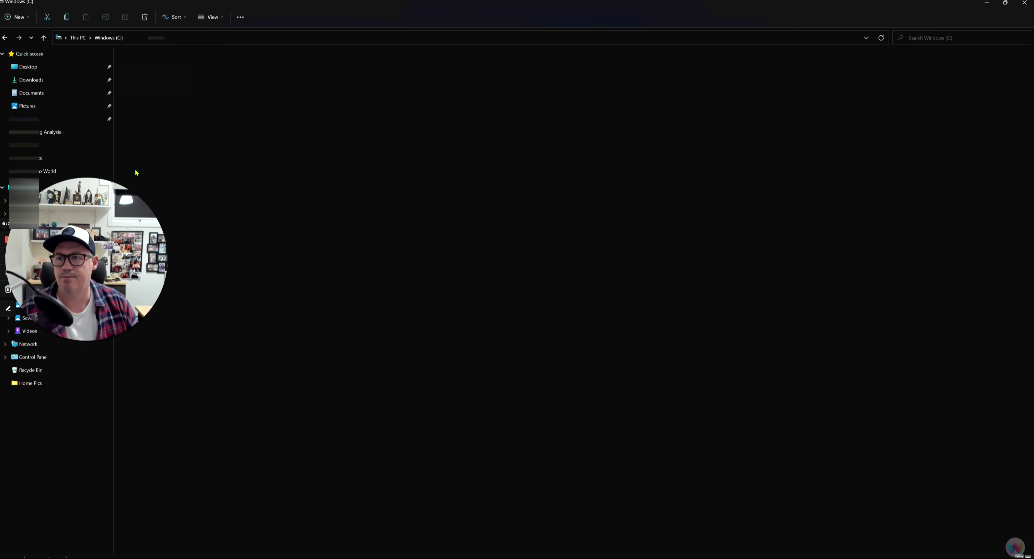
pyautogui.doubleClick(172, 67)
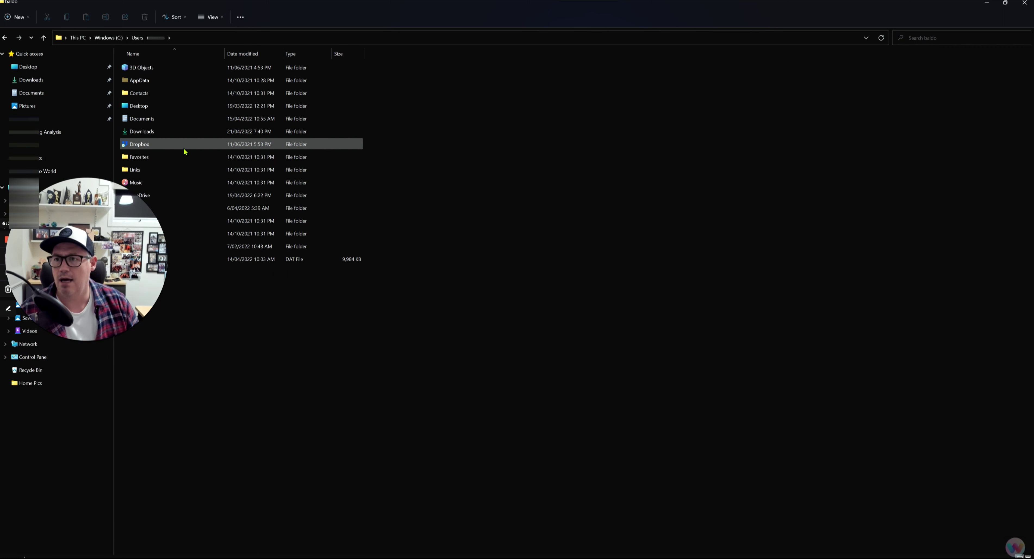
pyautogui.click(159, 85)
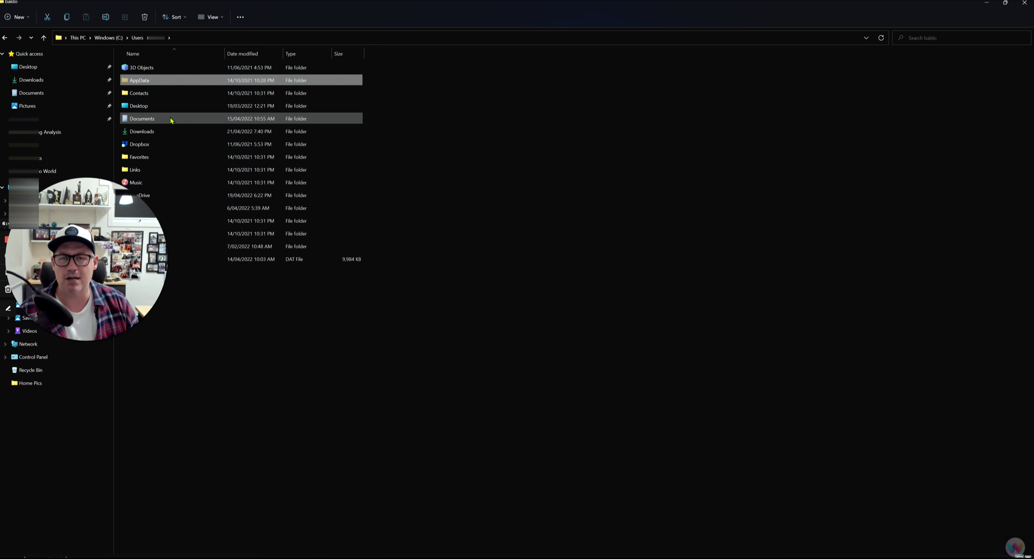
pyautogui.moveTo(171, 120)
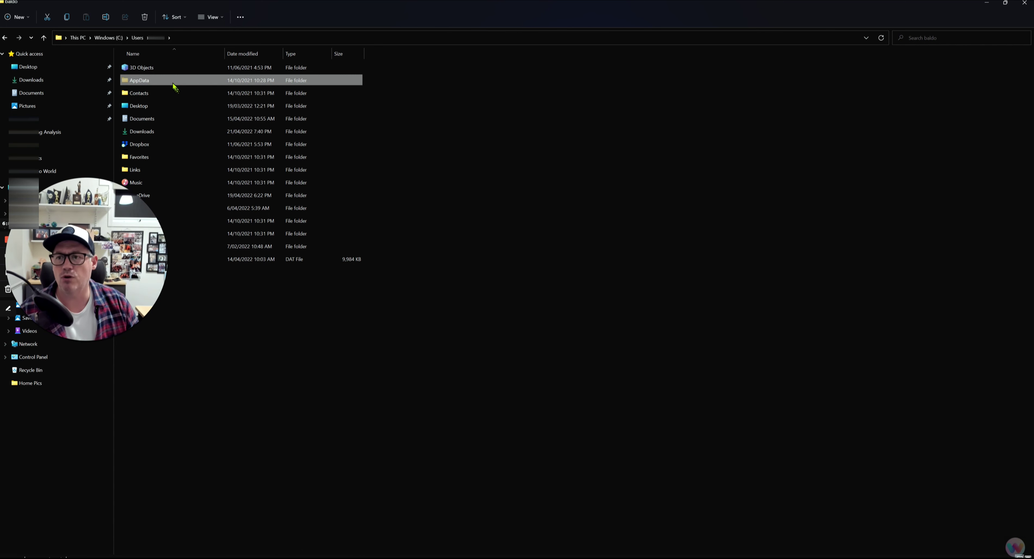
pyautogui.click(213, 17)
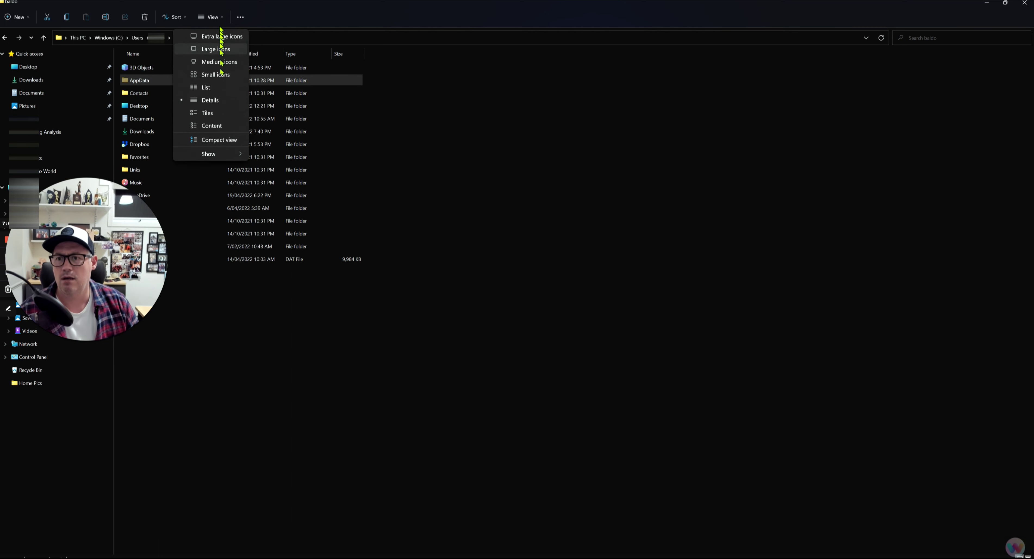
pyautogui.moveTo(219, 151)
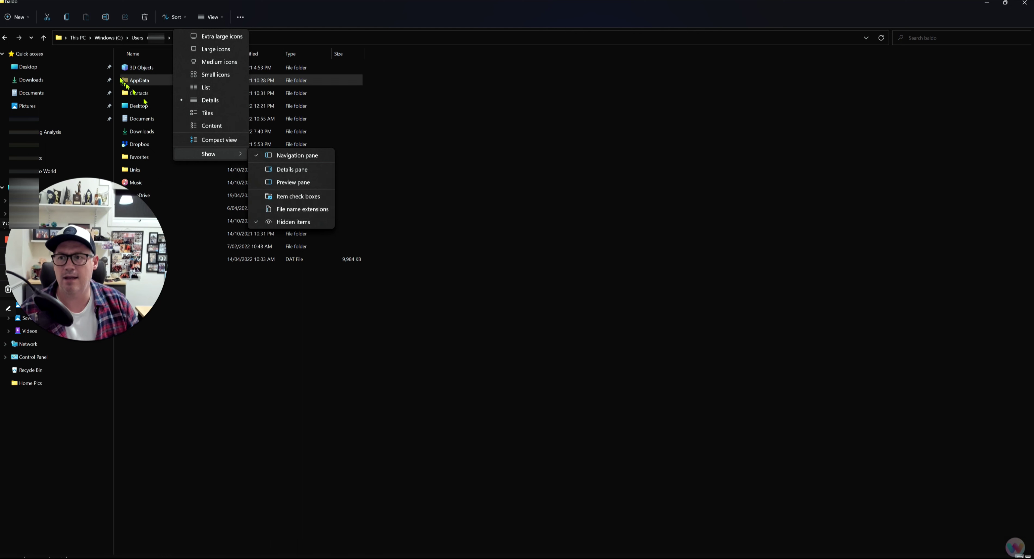
pyautogui.click(510, 150)
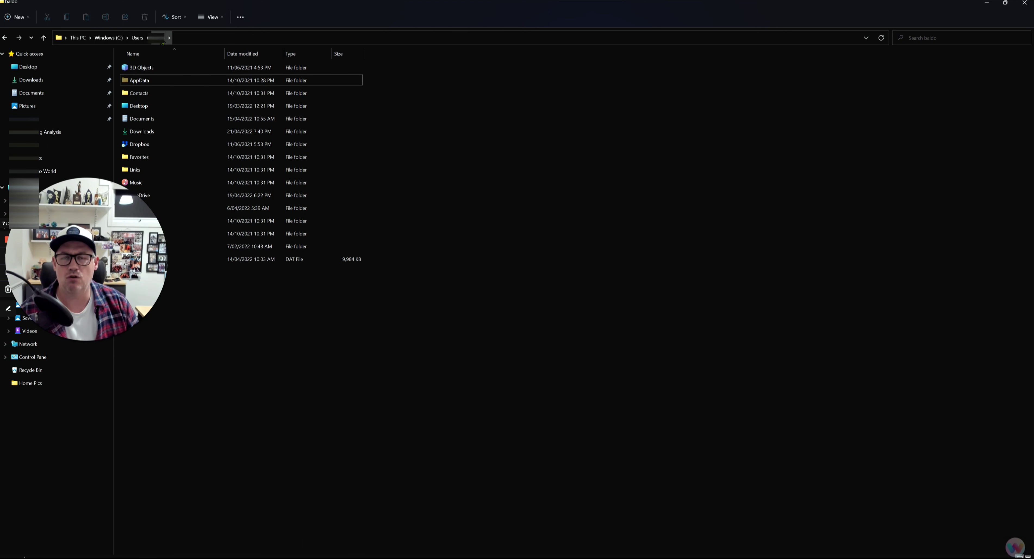
# - Drill through AppData, Roaming, Theta Guardian Node, ThetaGN and configs into mainnet
pyautogui.doubleClick(157, 81)
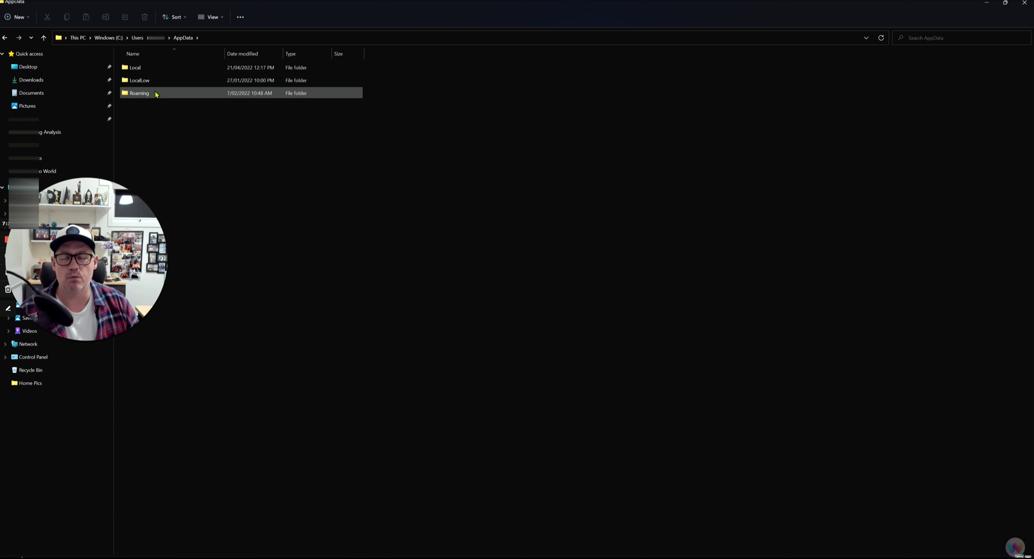
pyautogui.doubleClick(156, 94)
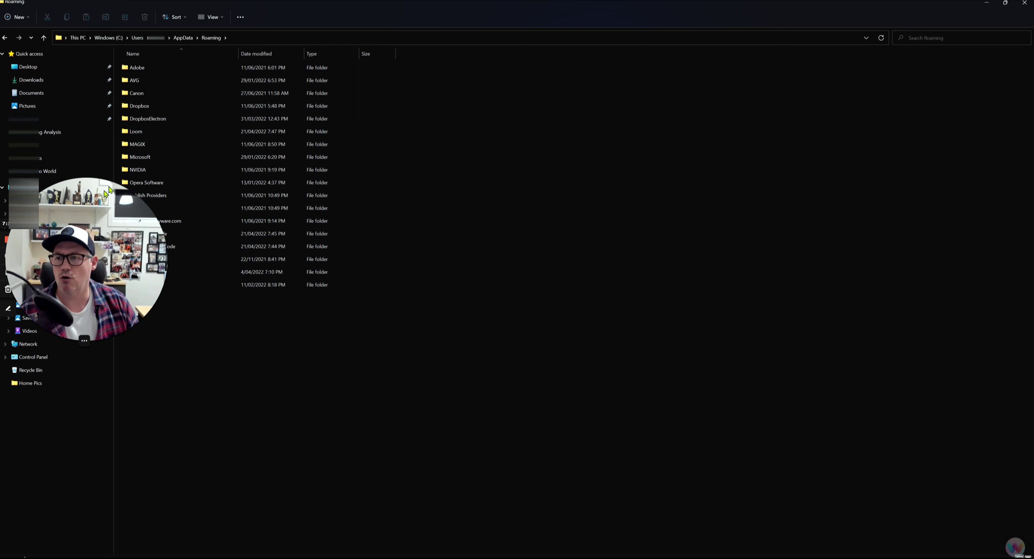
pyautogui.moveTo(103, 198); pyautogui.dragTo(485, 74)
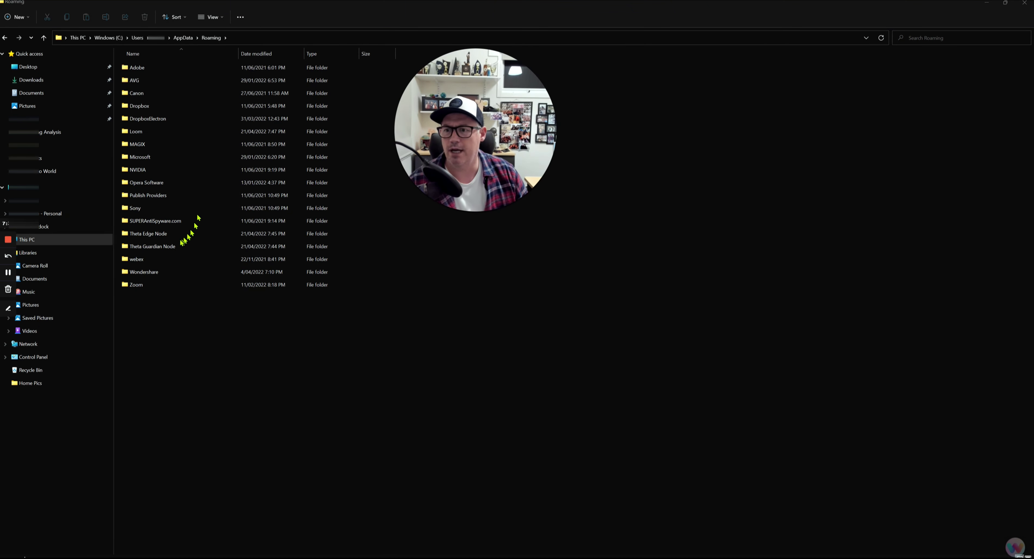
pyautogui.click(171, 233)
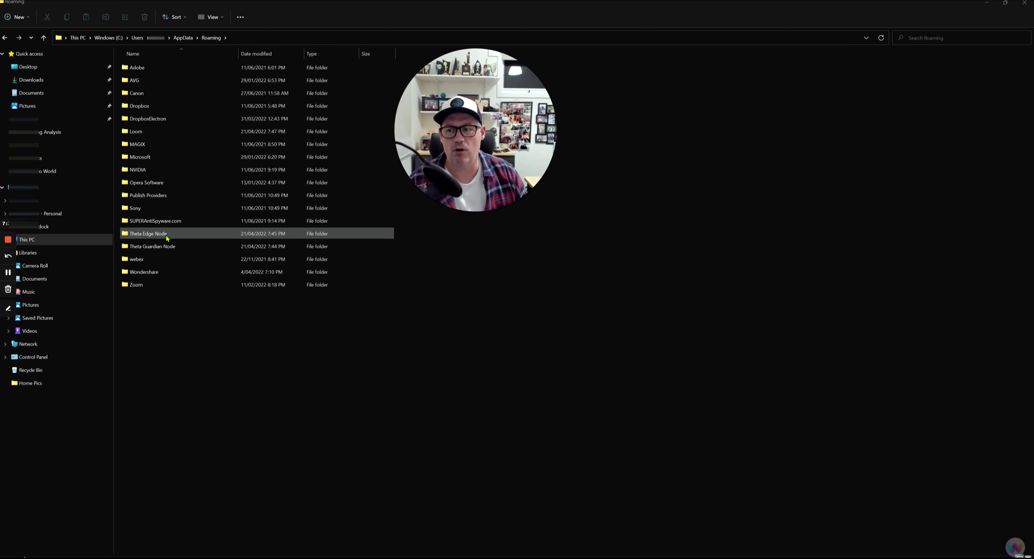
pyautogui.click(169, 247)
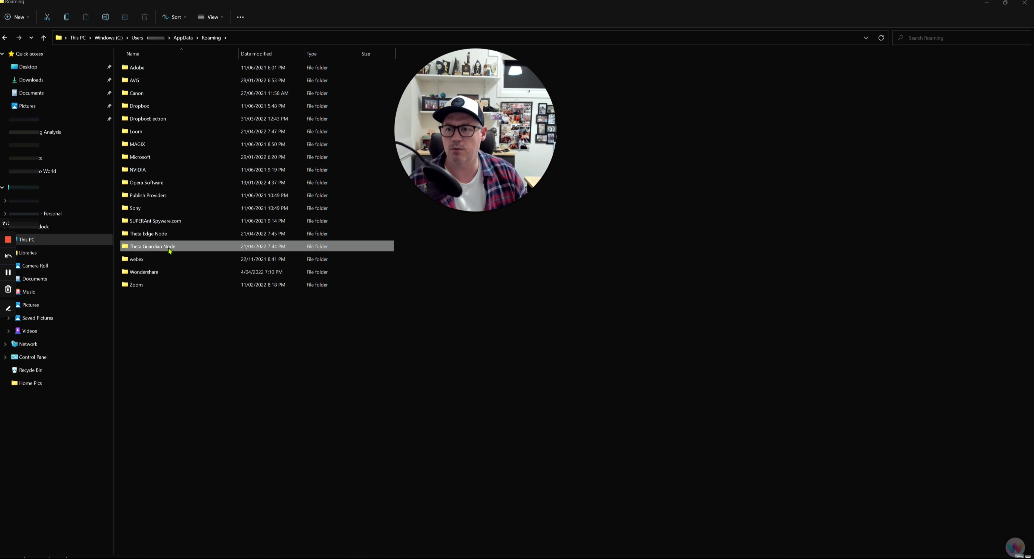
pyautogui.press('Return')
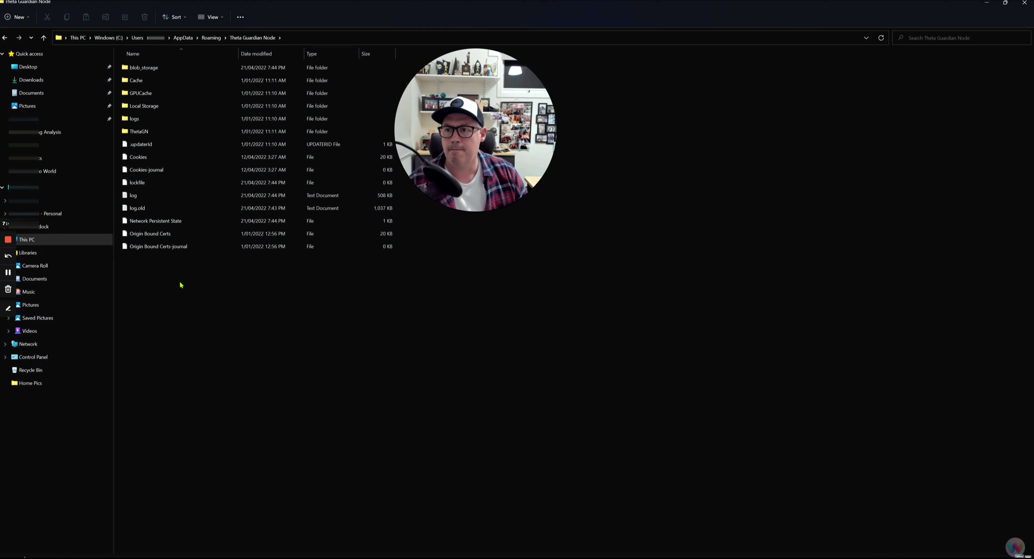
pyautogui.doubleClick(160, 133)
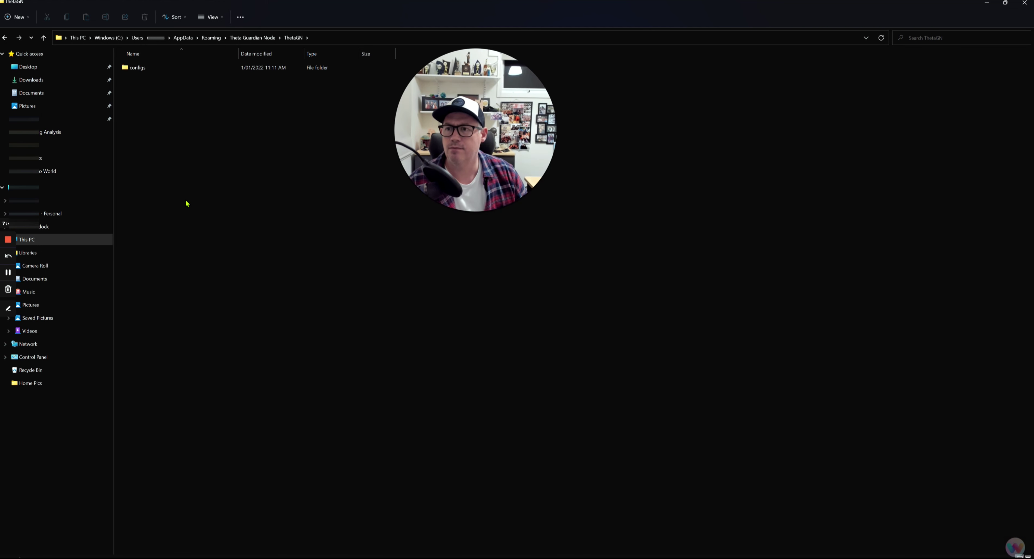
pyautogui.doubleClick(148, 68)
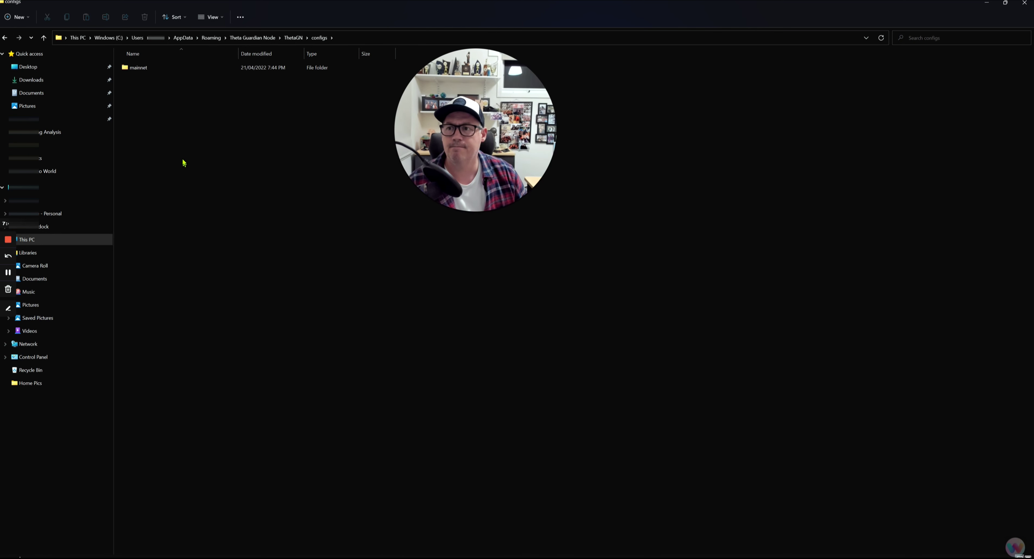
pyautogui.click(147, 68)
pyautogui.doubleClick(146, 68)
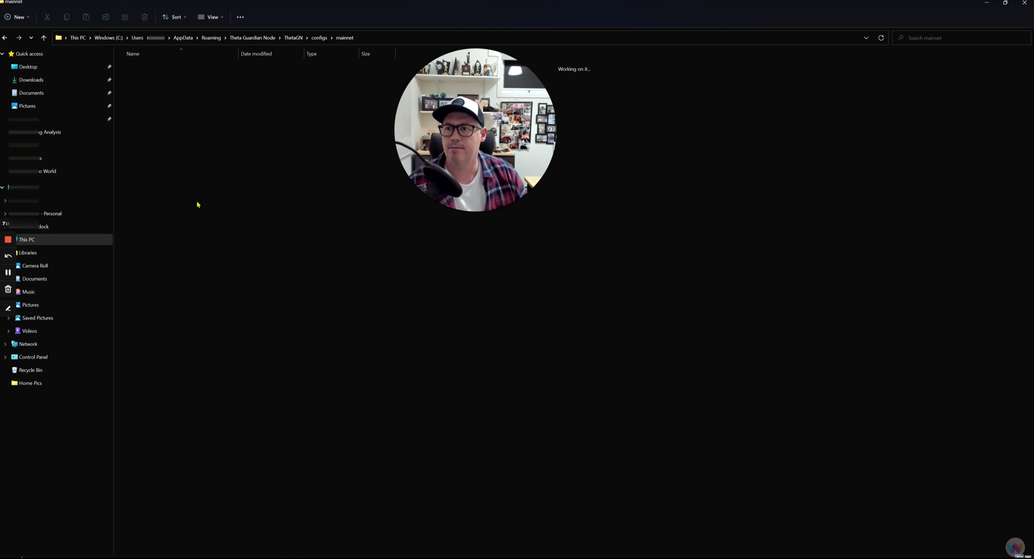
# - Select the snapshot file in the mainnet folder
pyautogui.click(142, 105)
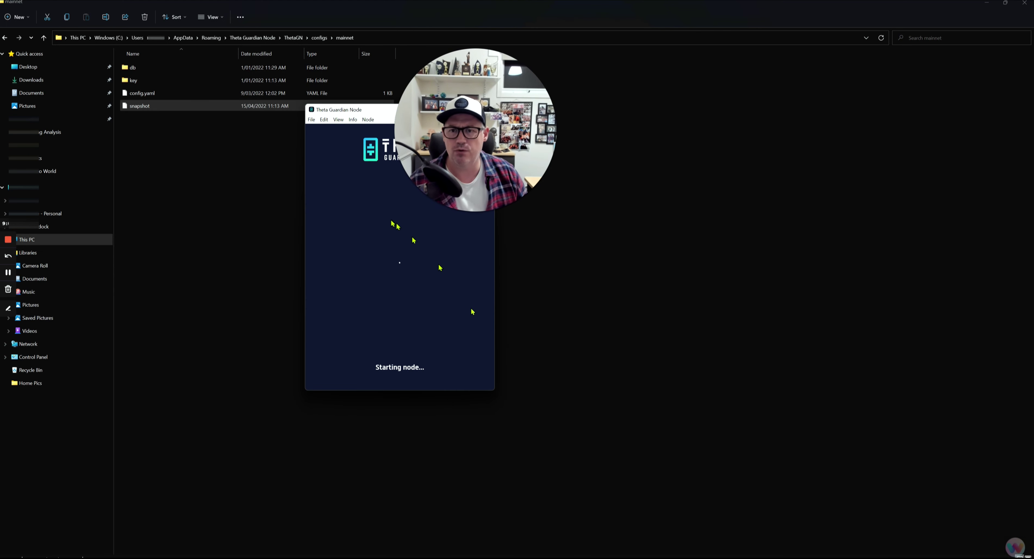
# - Move the node window down-left and show the Node menu with Reset Peers and Delete Node Database
pyautogui.moveTo(366, 113); pyautogui.dragTo(235, 143)
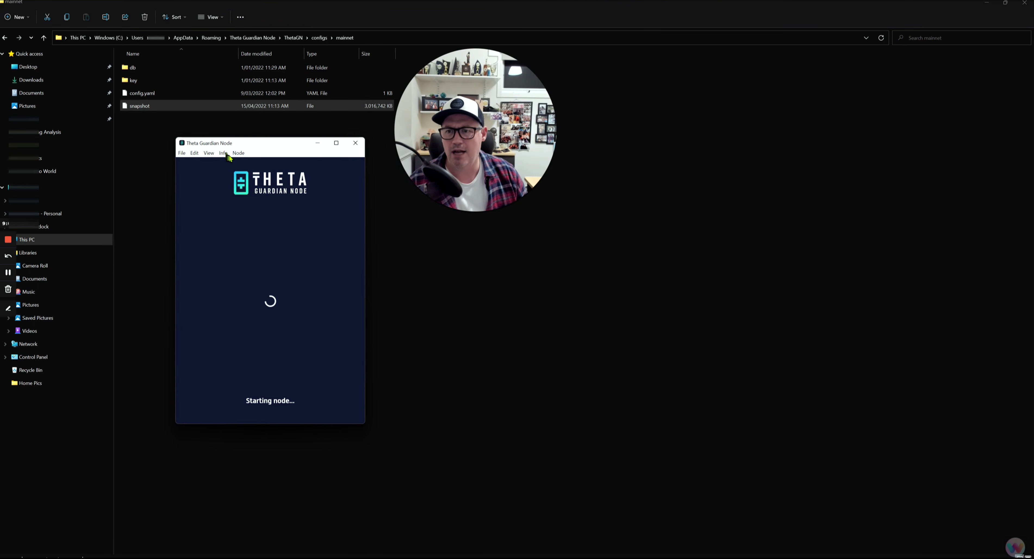
pyautogui.click(238, 153)
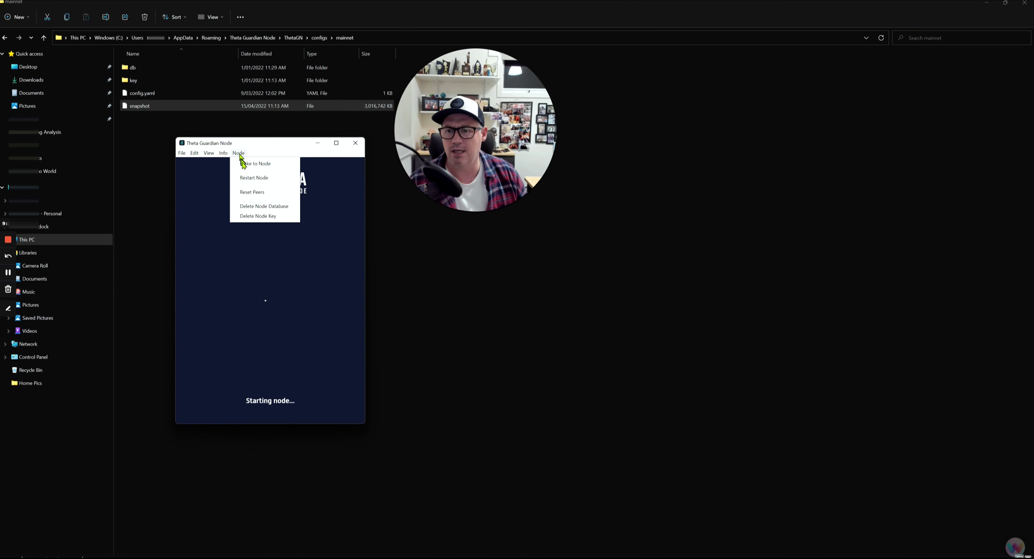